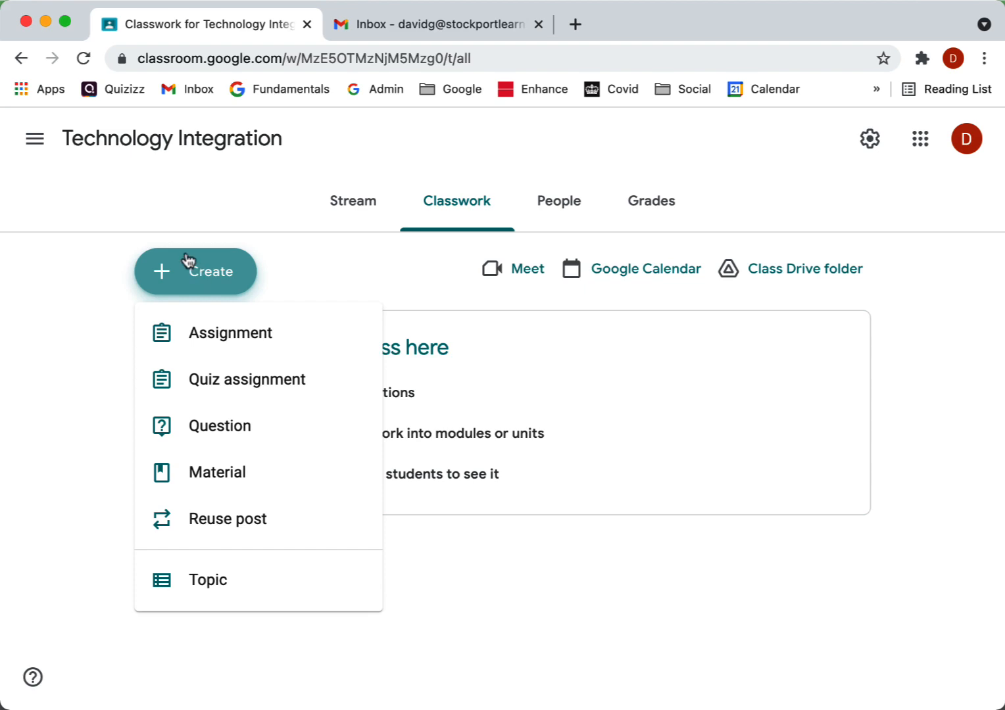
Step: Create a new assignment and title it "Feelings"
{"action": "left_click", "coordinate": [226, 338]}
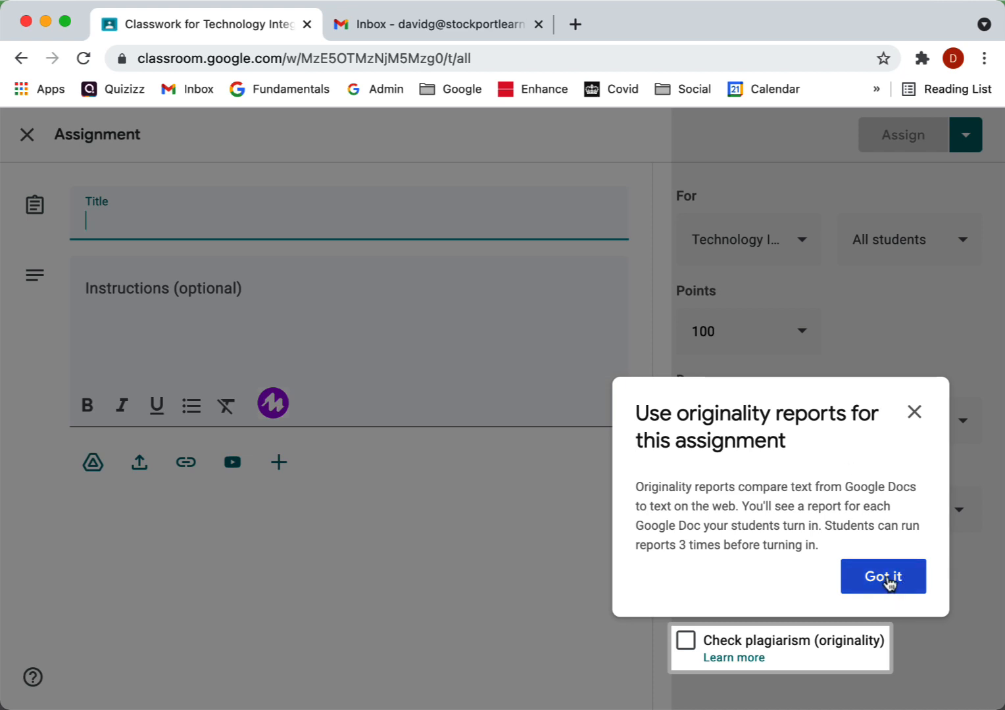
{"action": "left_click", "coordinate": [885, 577]}
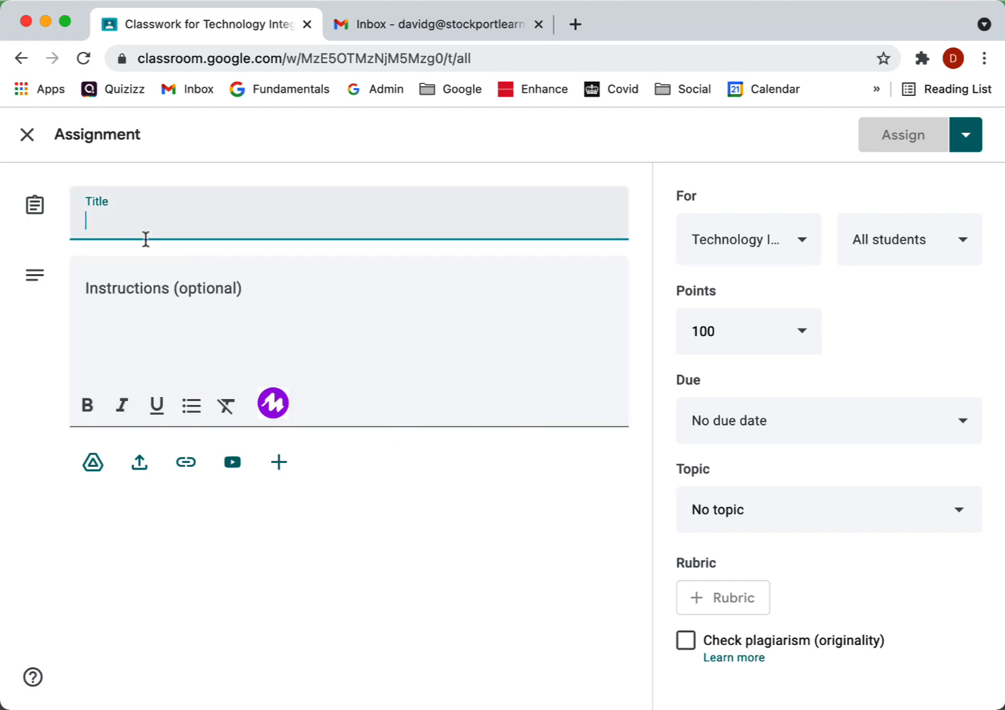
{"action": "type", "text": "Feelings"}
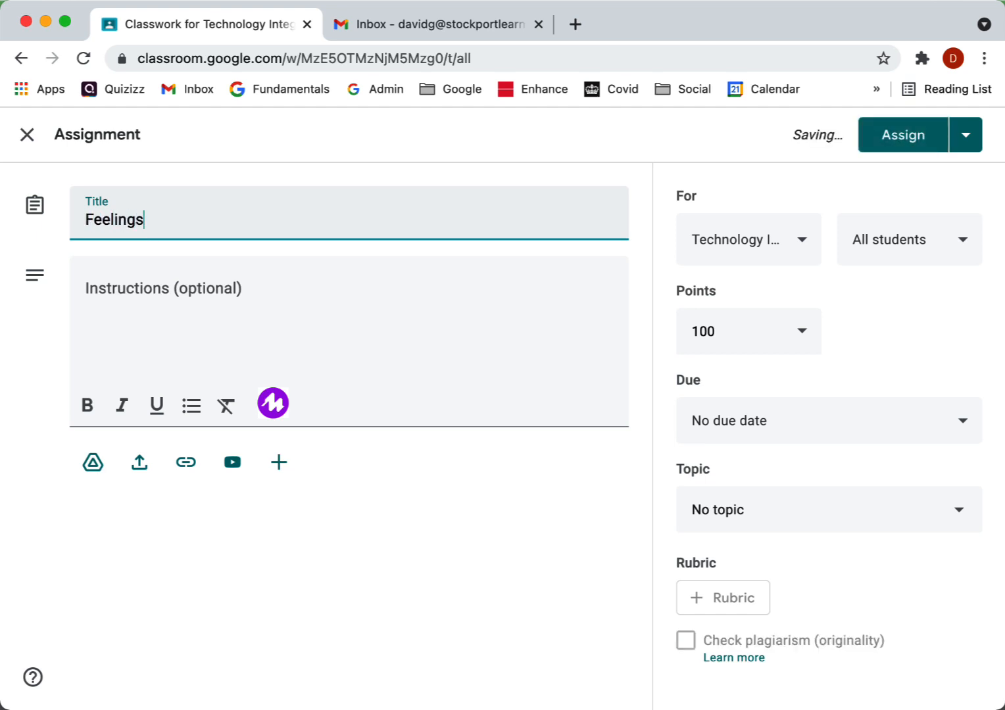
Step: Enter the instructions "Complete the Google Doc." for the assignment
{"action": "left_click", "coordinate": [118, 279]}
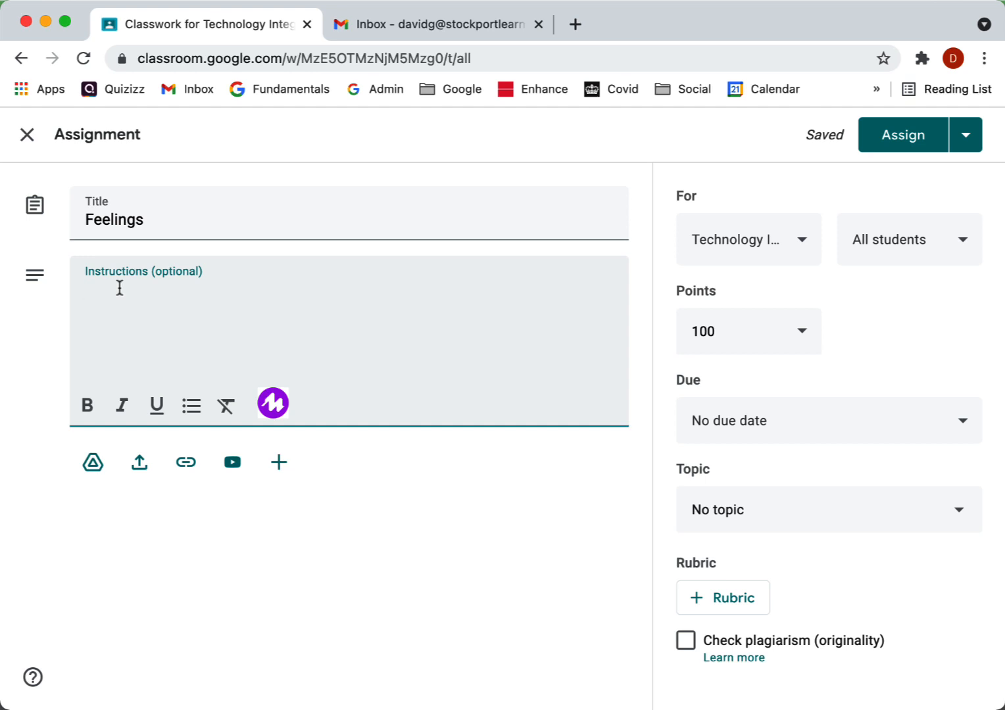
{"action": "type", "text": "Comple"}
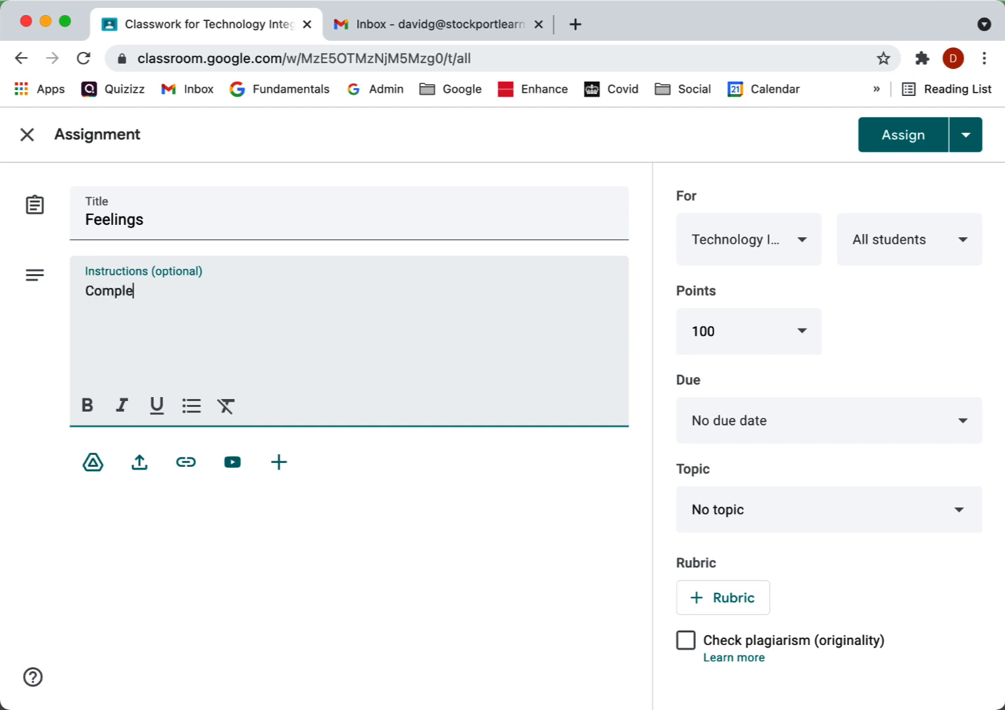
{"action": "type", "text": "te the \\"}
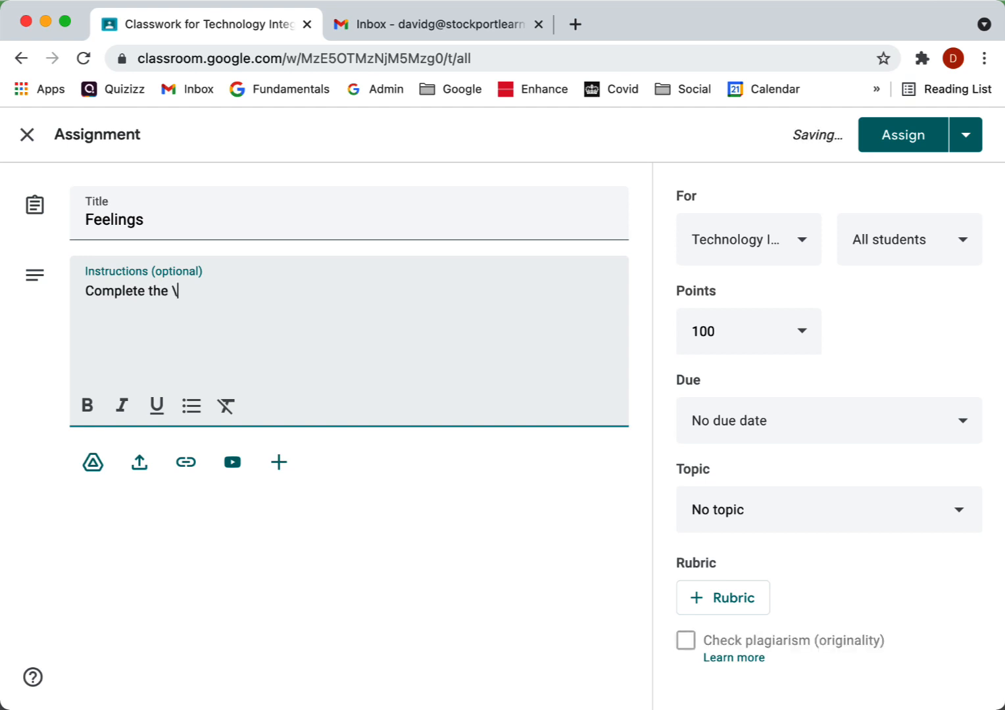
{"action": "type", "text": "Goofl"}
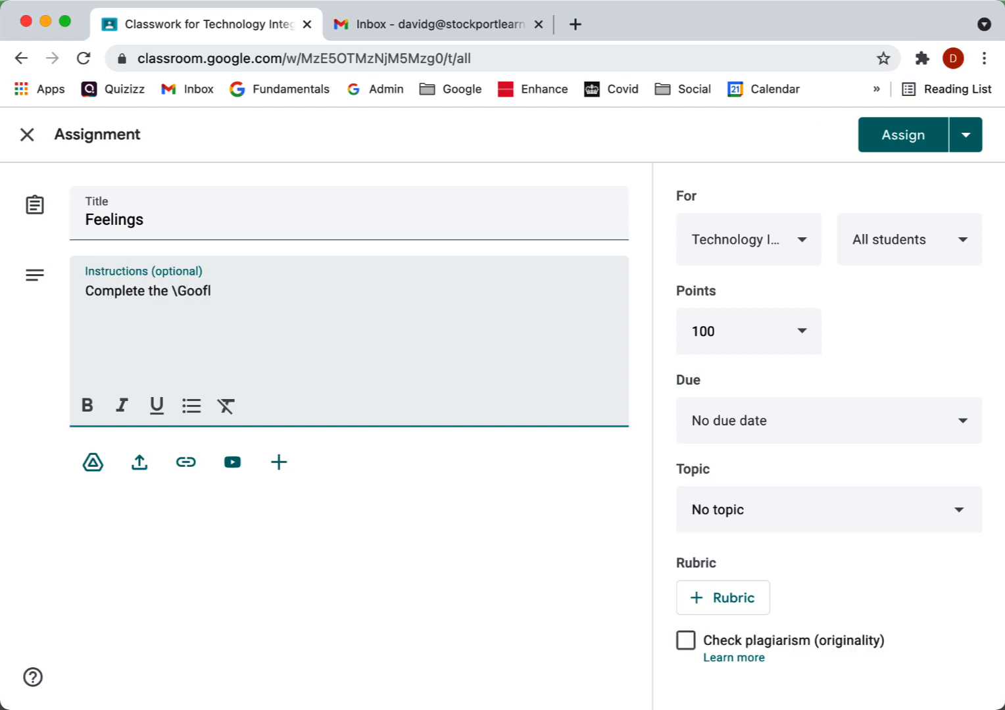
{"action": "key", "text": "BackSpace"}
{"action": "key", "text": "BackSpace"}
{"action": "key", "text": "BackSpace"}
{"action": "key", "text": "BackSpace"}
{"action": "key", "text": "BackSpace"}
{"action": "type", "text": "Google Doc"}
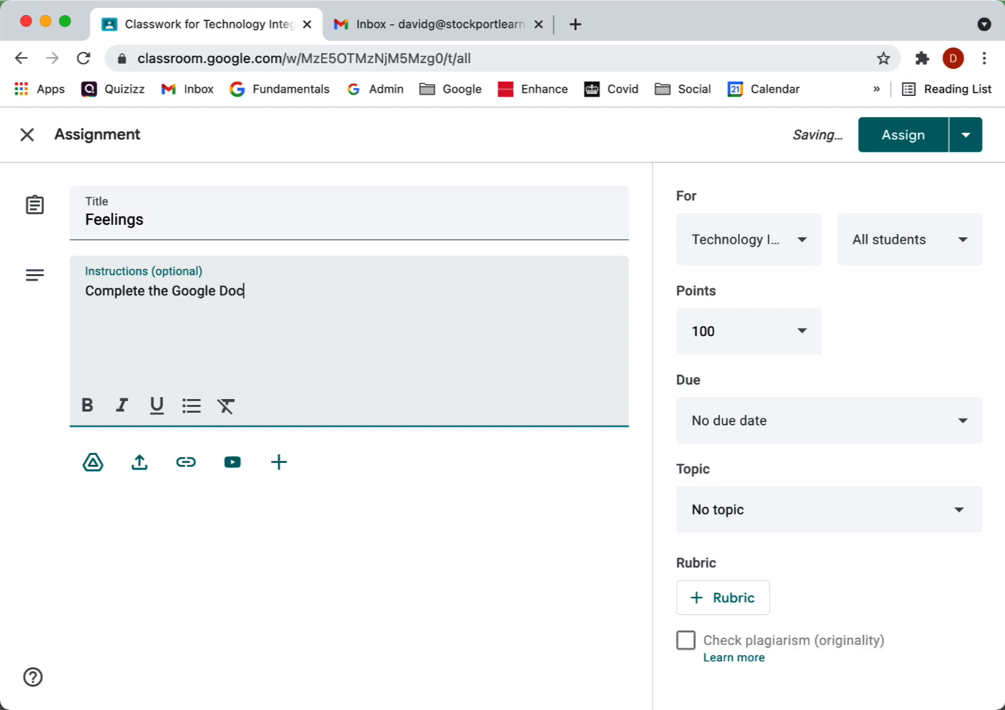
{"action": "type", "text": "."}
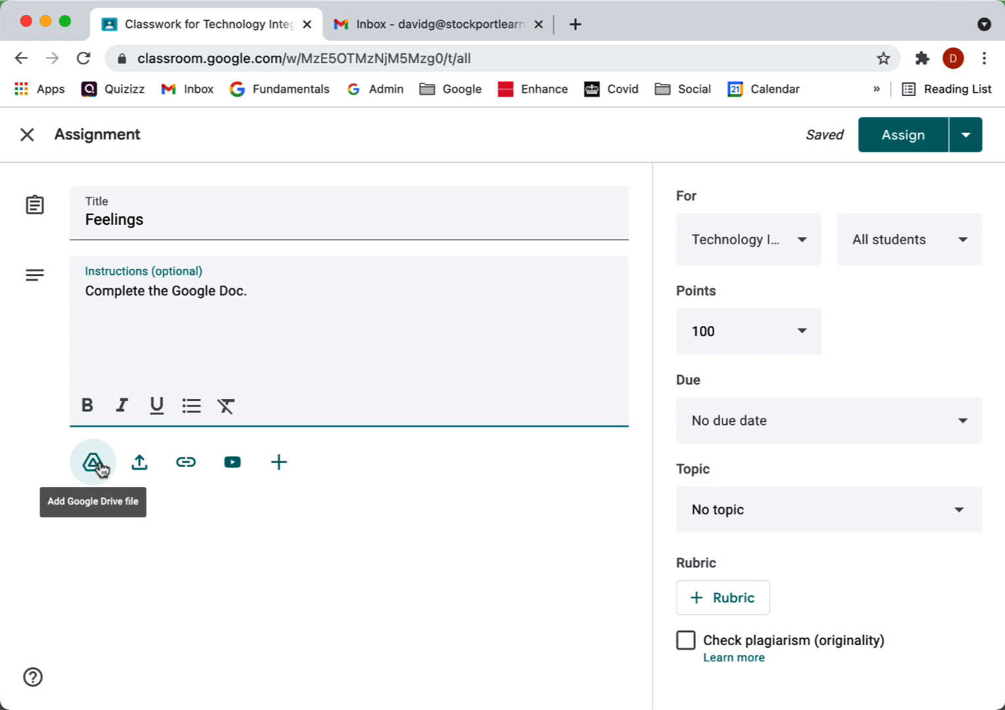
Step: Attach the Feelings vocabulary document from Google Drive to the assignment
{"action": "left_click", "coordinate": [99, 466]}
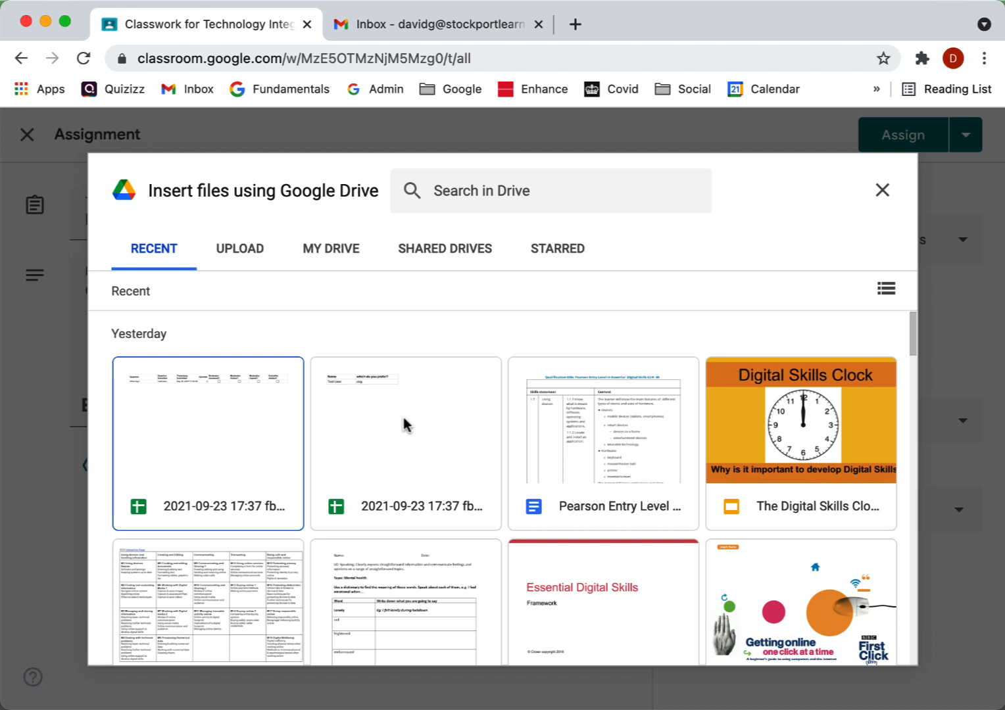
{"action": "left_click", "coordinate": [411, 599]}
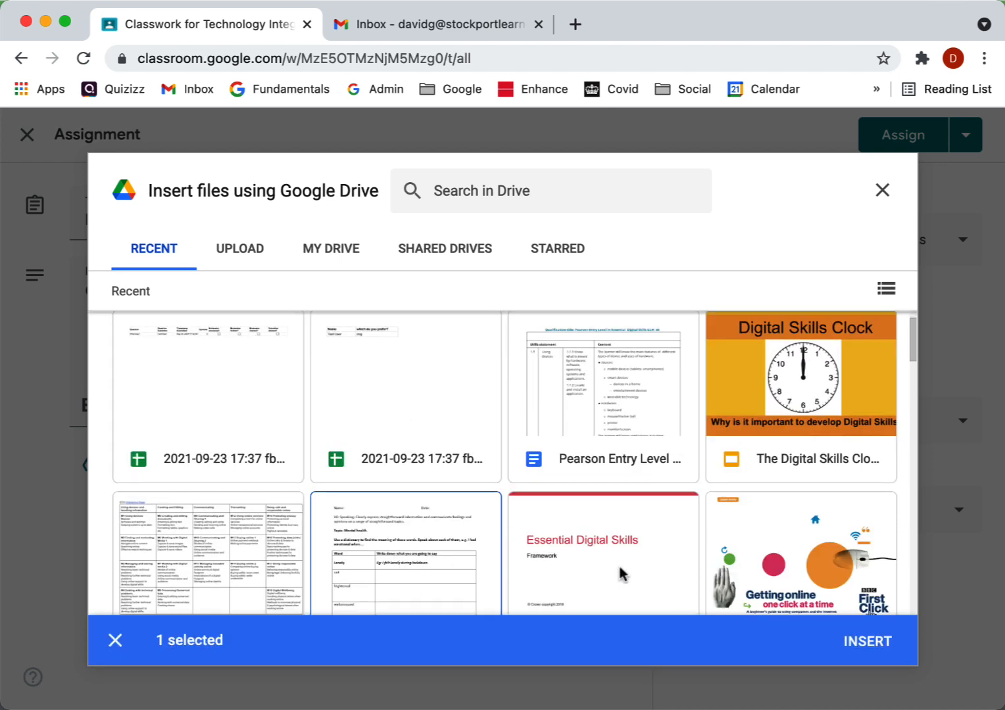
{"action": "left_click", "coordinate": [867, 642]}
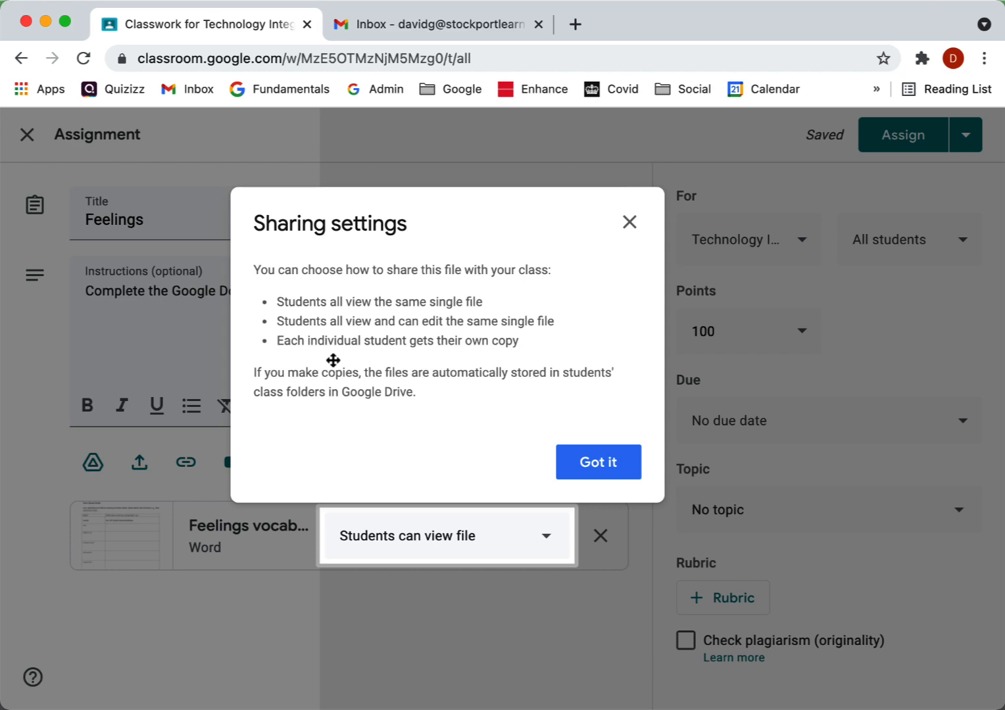
Step: Set the attached document's sharing to make a copy for each student
{"action": "left_click", "coordinate": [586, 466]}
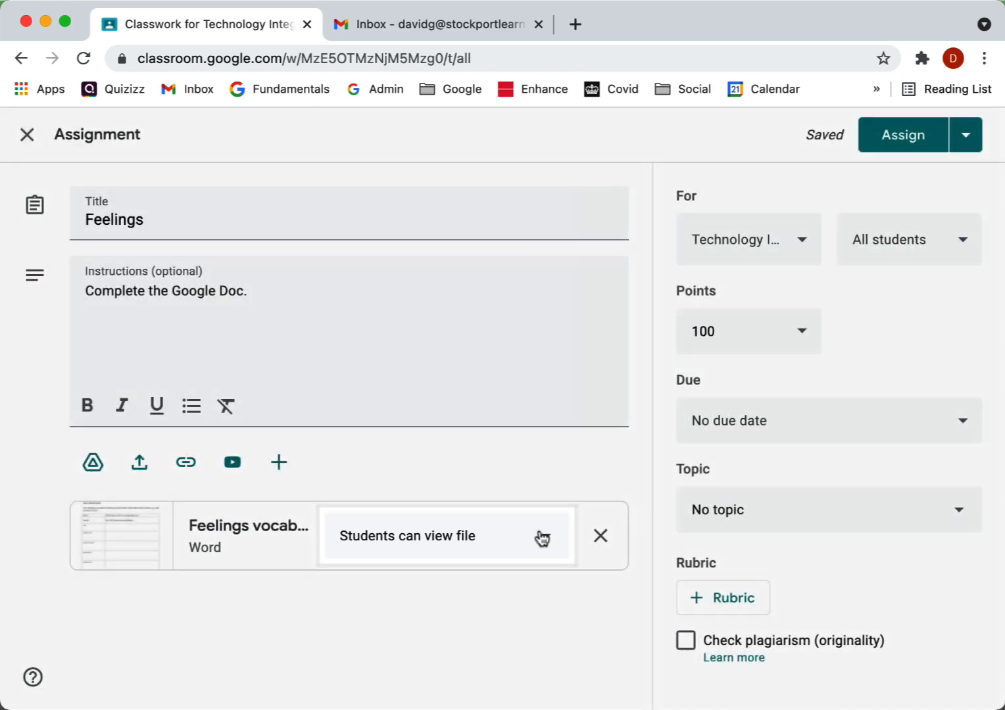
{"action": "left_click", "coordinate": [540, 538]}
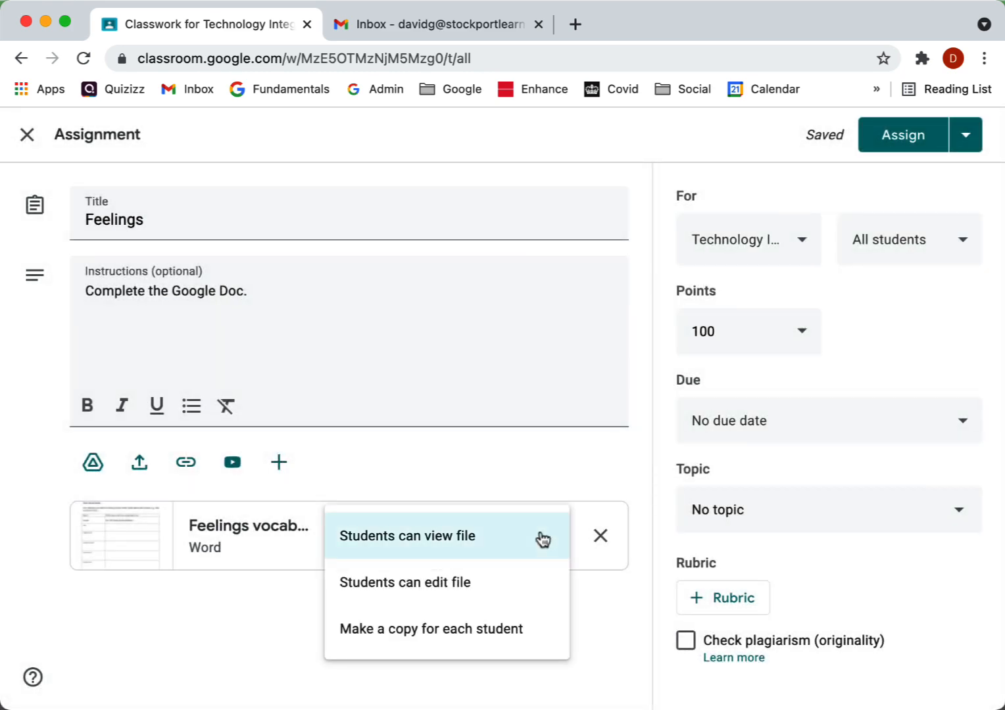
{"action": "left_click", "coordinate": [473, 629]}
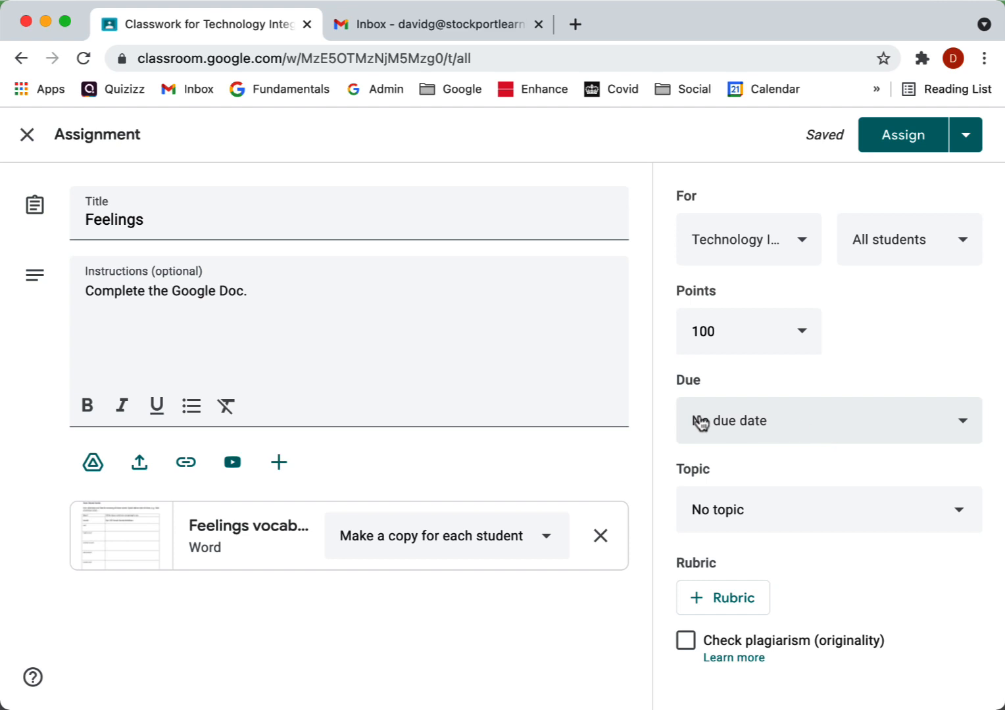
Step: Set the assignment's due date to Sep 30, 2021
{"action": "left_click", "coordinate": [953, 422]}
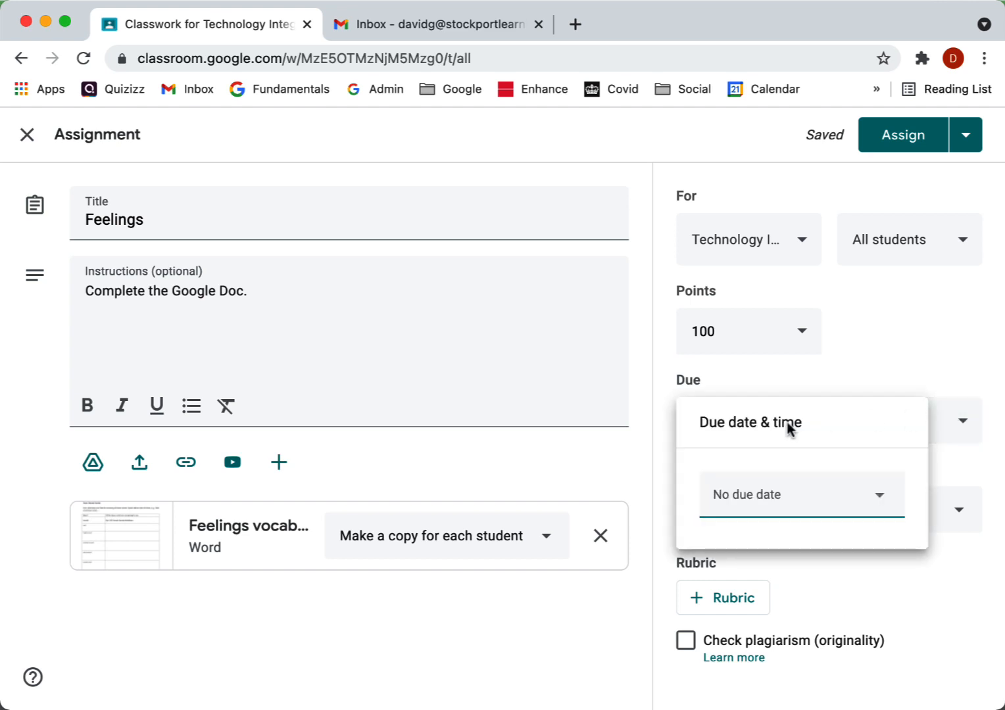
{"action": "left_click", "coordinate": [782, 496]}
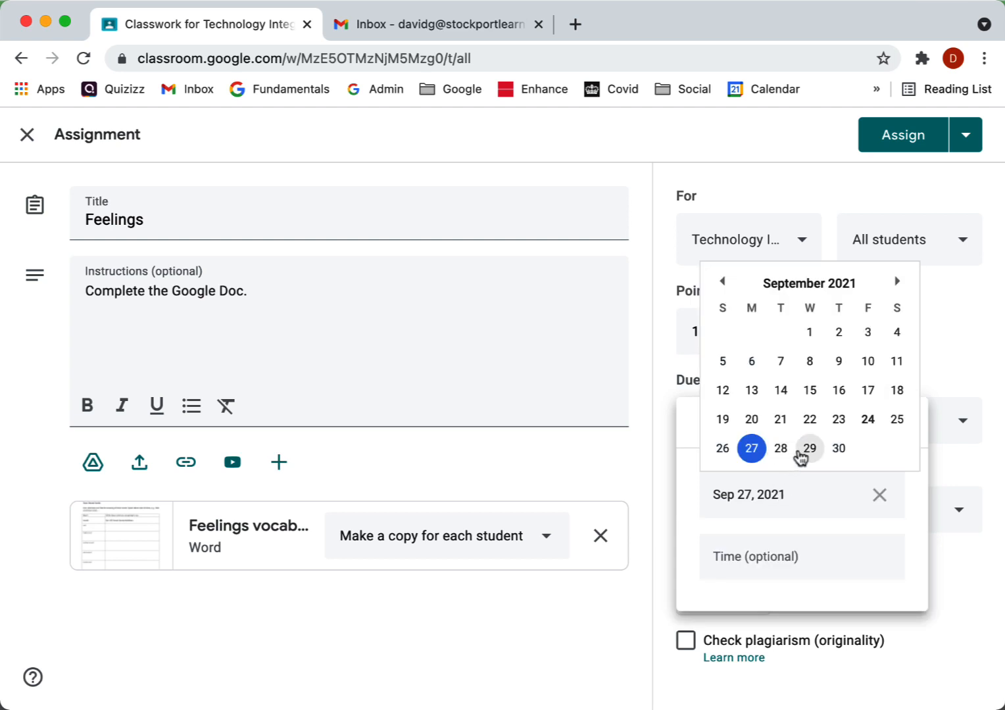
{"action": "left_click", "coordinate": [838, 450]}
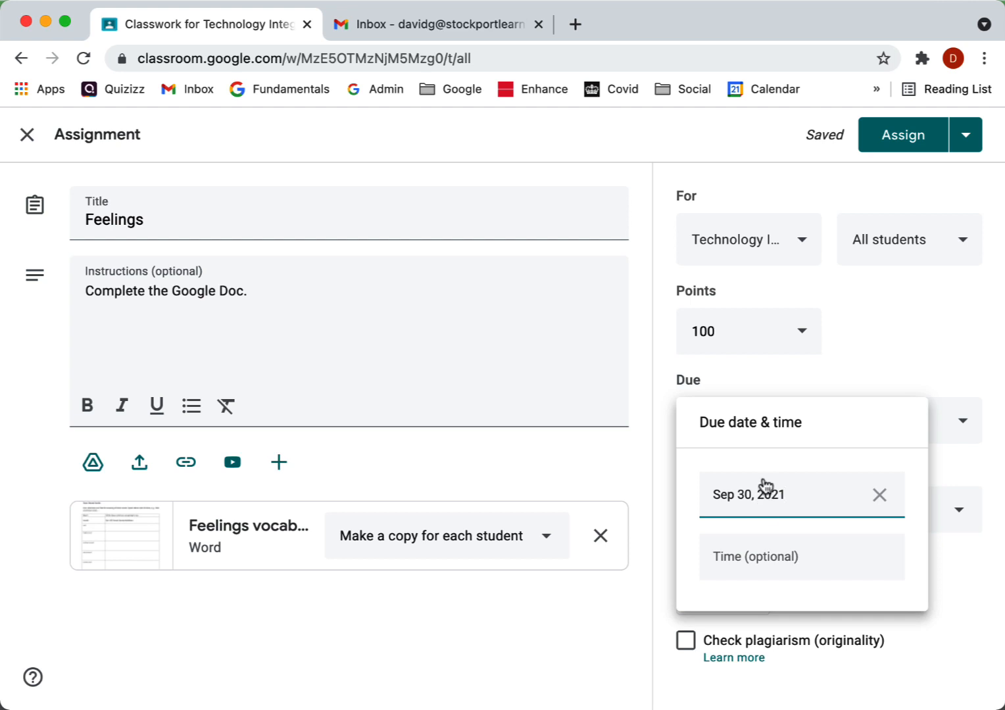
{"action": "left_click", "coordinate": [652, 408]}
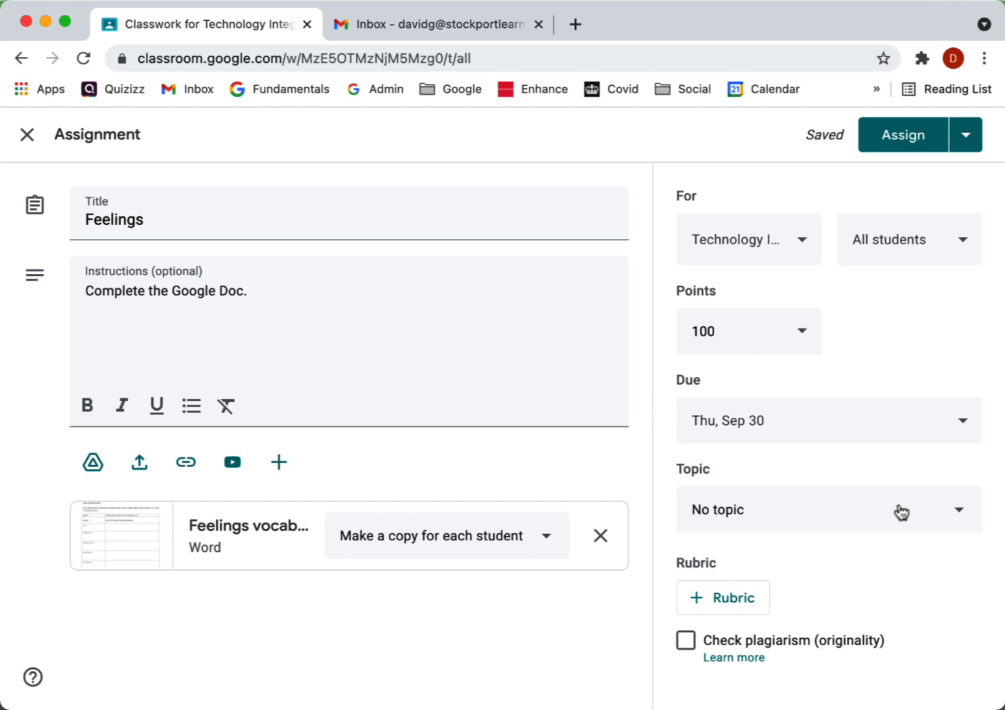
Step: Create a new topic named "Week 1" for the assignment
{"action": "left_click", "coordinate": [960, 513]}
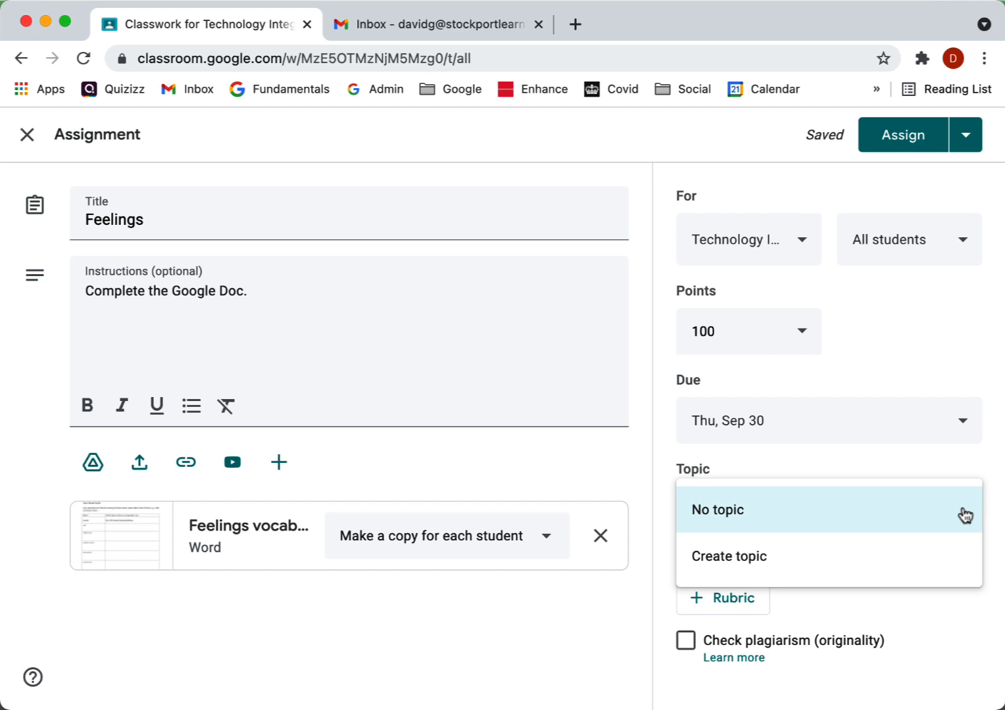
{"action": "left_click", "coordinate": [774, 561]}
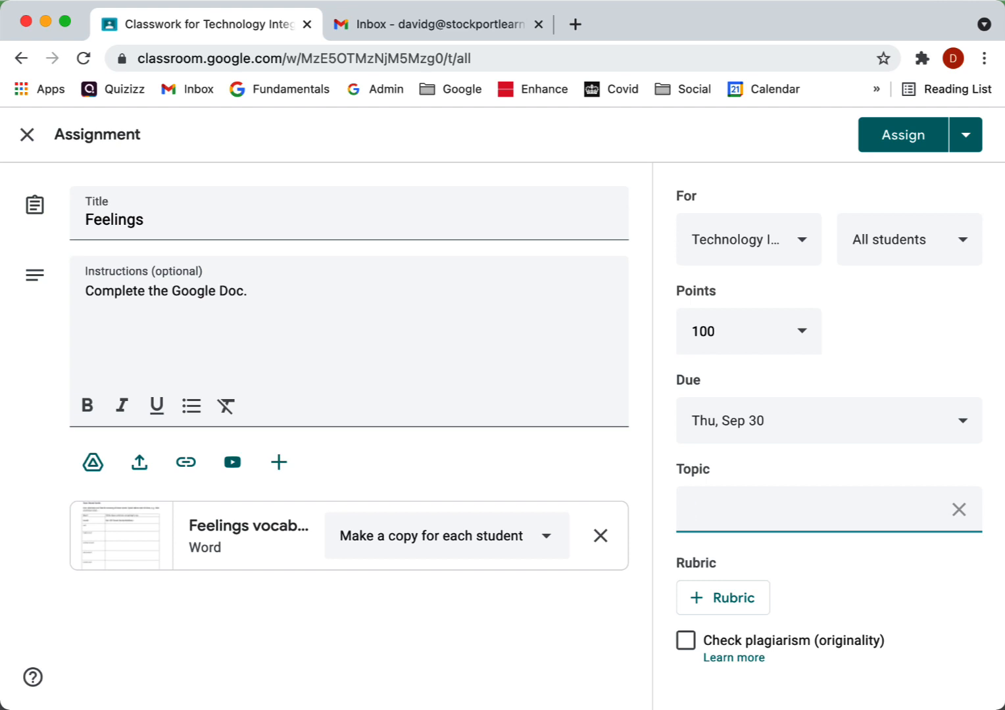
{"action": "type", "text": "Week 1"}
Step: Make the assignment ungraded and assign it to the class
{"action": "left_click", "coordinate": [797, 335]}
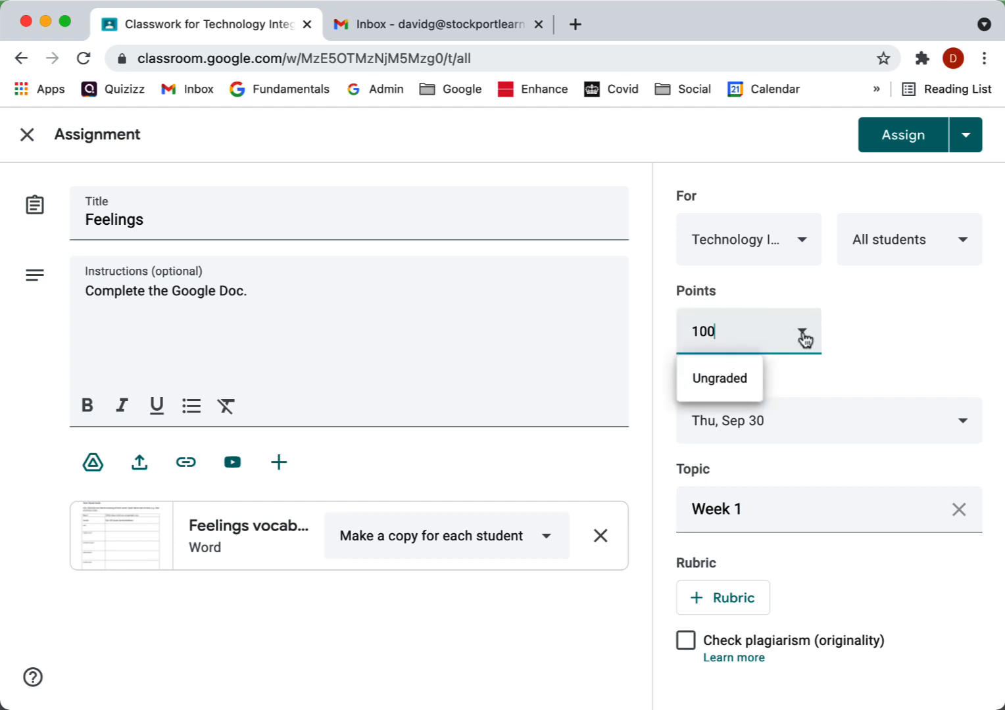
{"action": "left_click", "coordinate": [725, 380]}
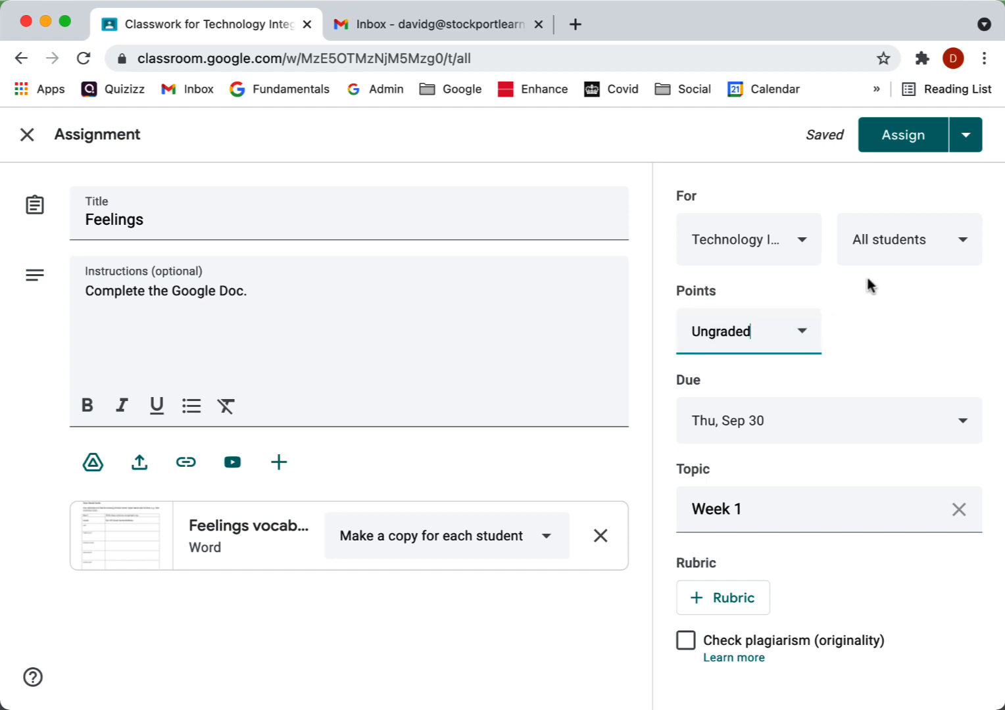
{"action": "left_click", "coordinate": [902, 131]}
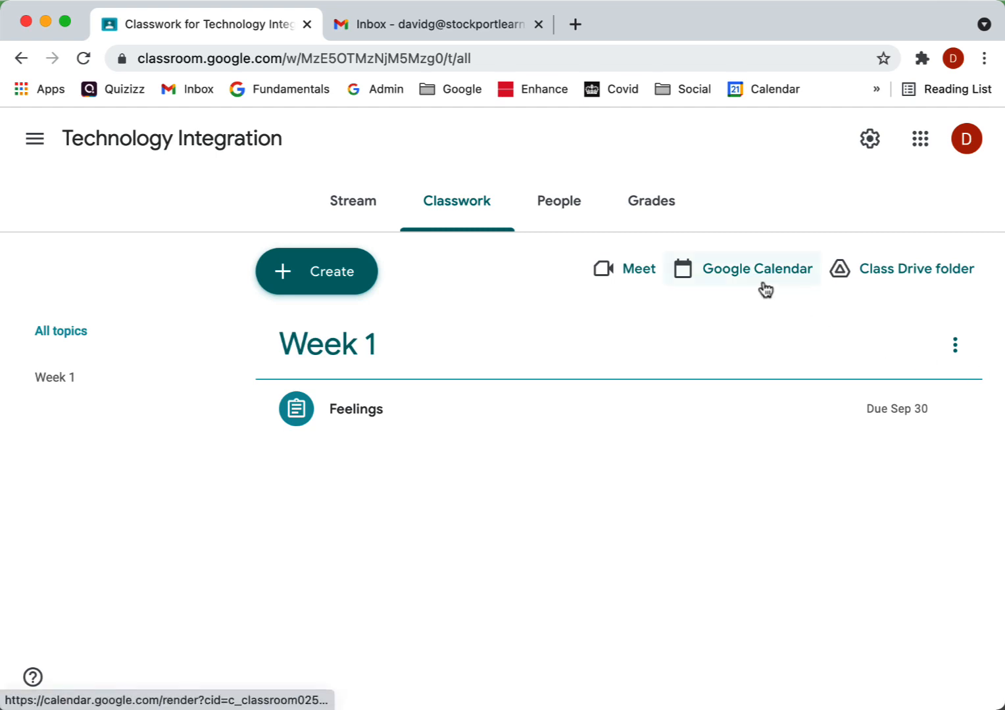
Step: Open the class Google Calendar and view the Feelings assignment event on Thursday 30 September
{"action": "left_click", "coordinate": [746, 269]}
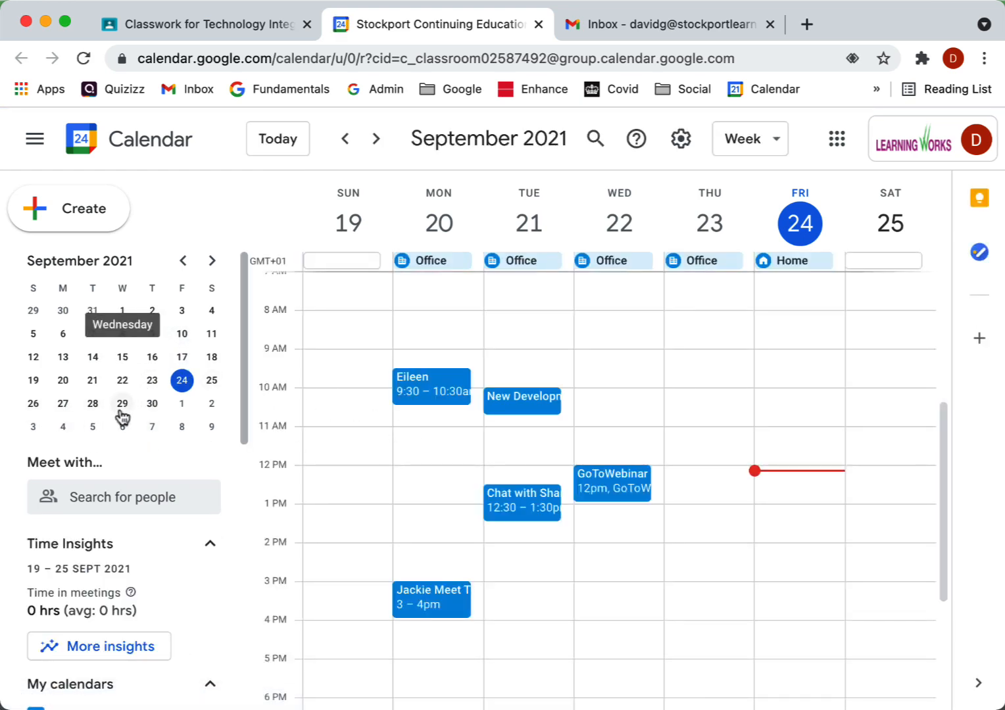
{"action": "left_click", "coordinate": [152, 404]}
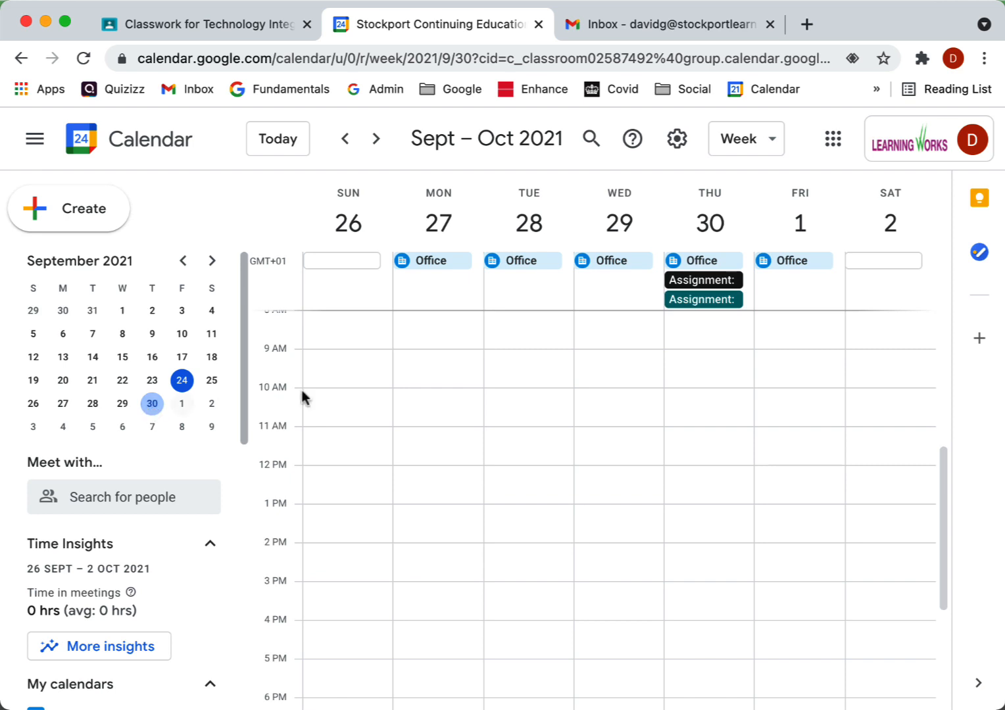
{"action": "left_click", "coordinate": [712, 304]}
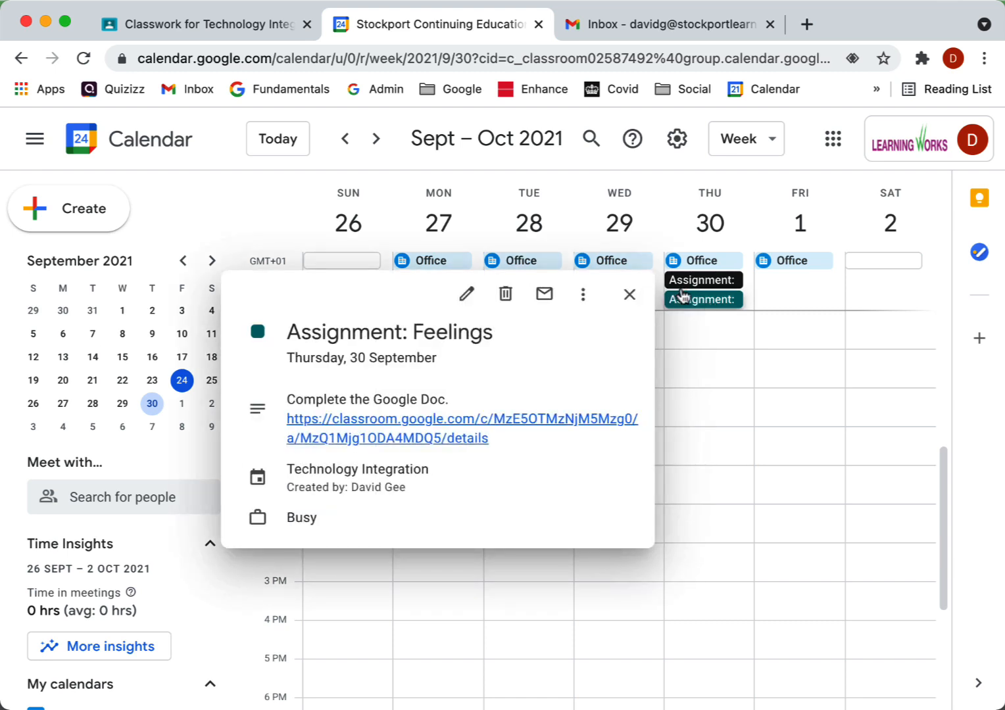
{"action": "left_click", "coordinate": [629, 297]}
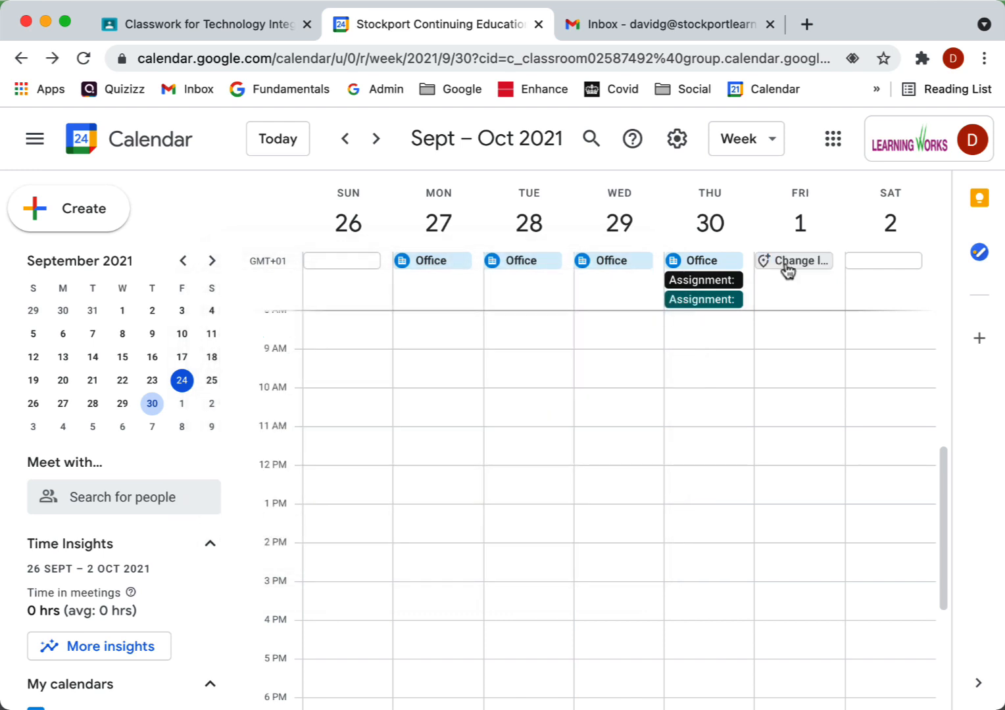